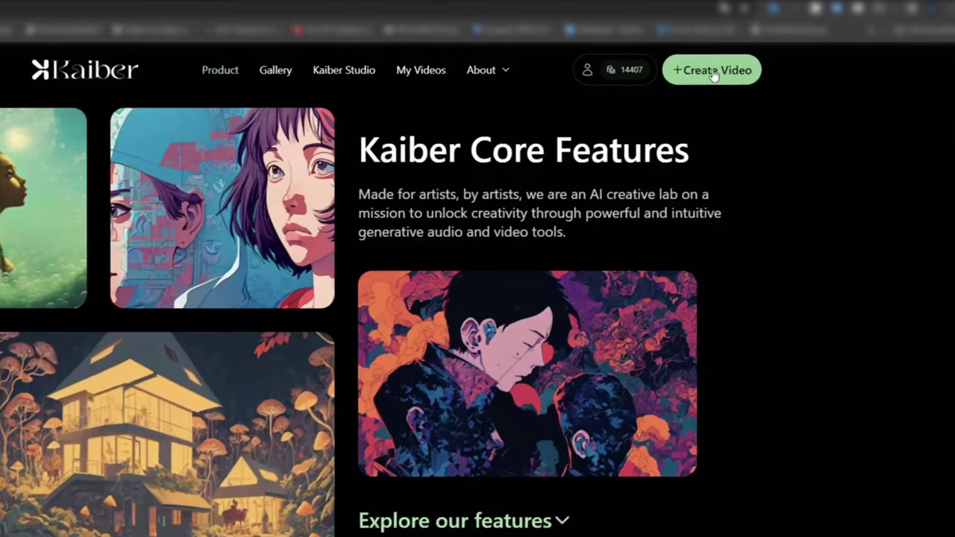
Start a Kaiber Transform video from the uploaded car-park clip and open the prompt editor
{"action": "left_click", "coordinate": [701, 73]}
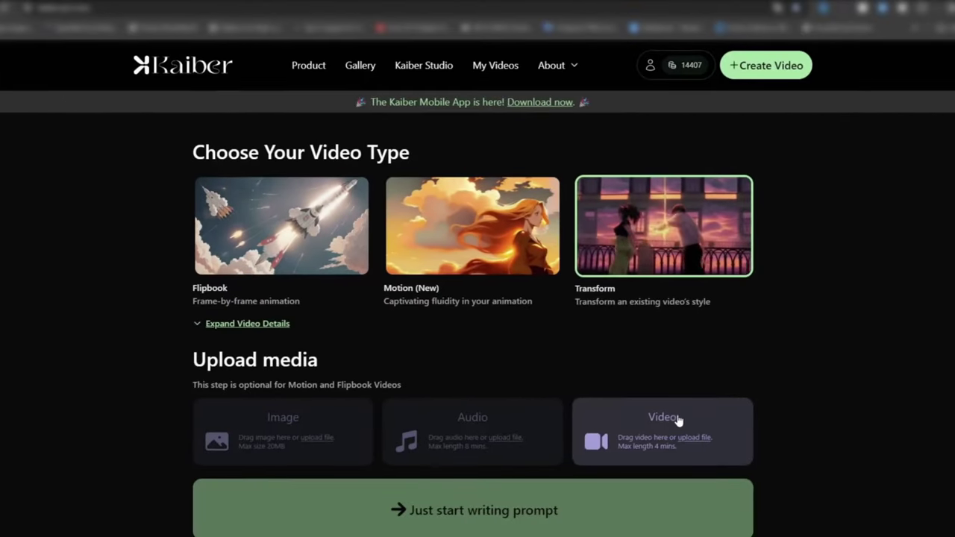
{"action": "left_click", "coordinate": [670, 420]}
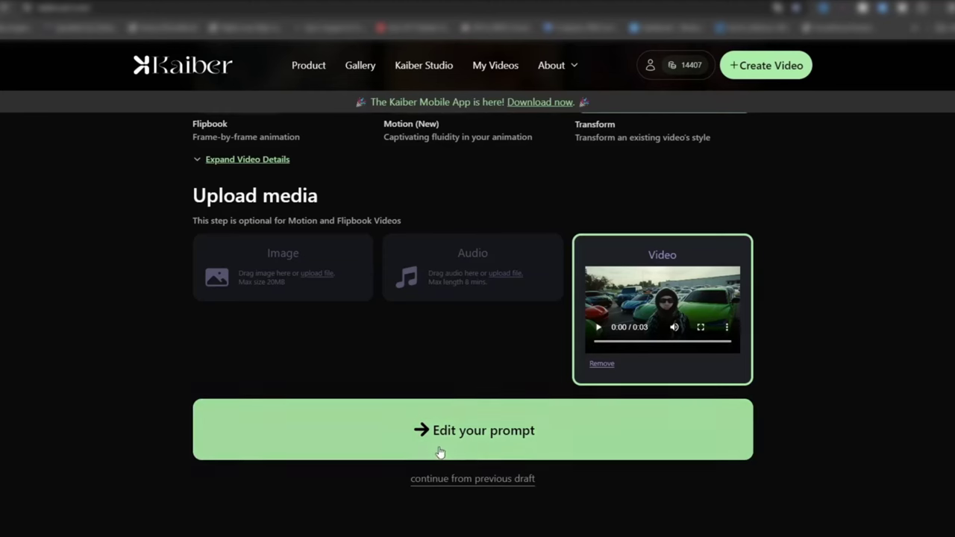
{"action": "left_click", "coordinate": [565, 440]}
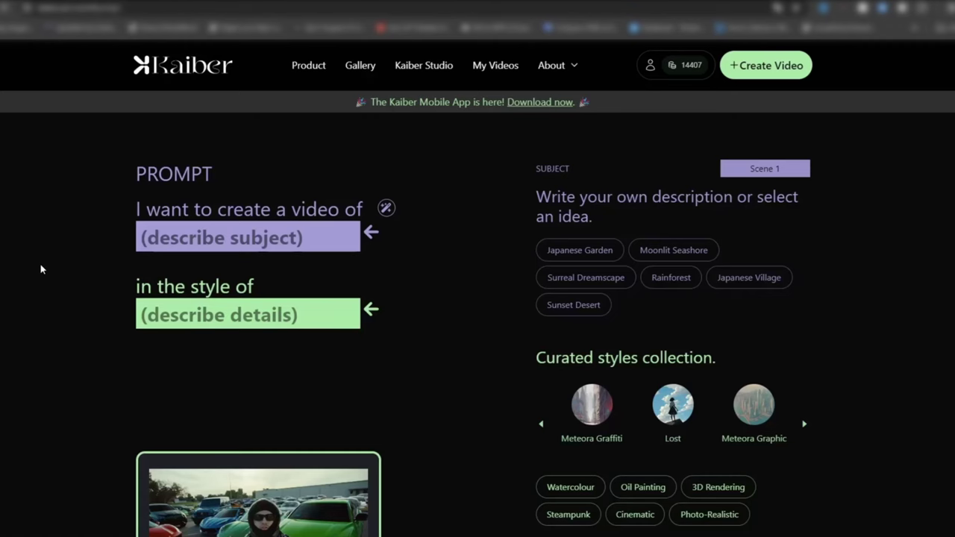
Enter the subject 'space style, galaxy and stars, outer space' and choose the Entergalactic style
{"action": "left_click", "coordinate": [179, 245]}
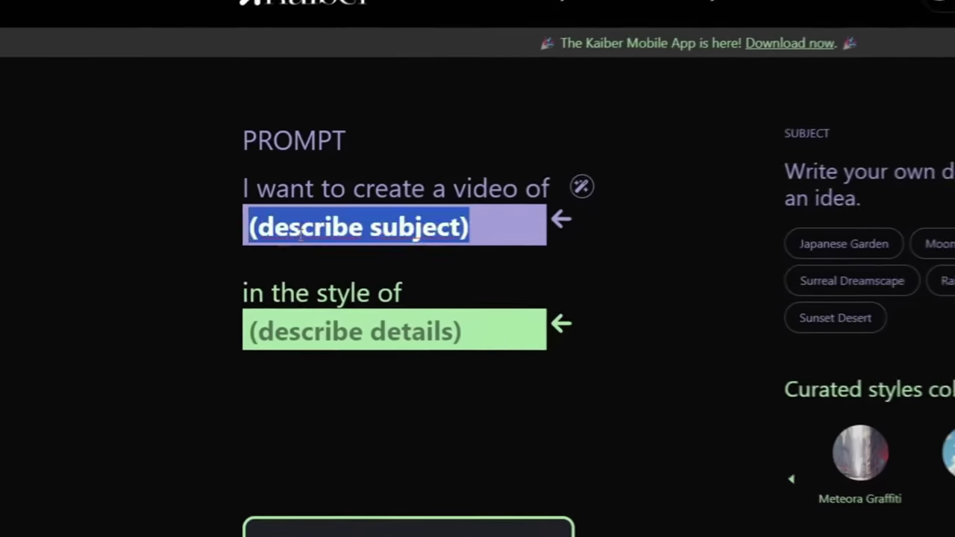
{"action": "type", "text": "space"}
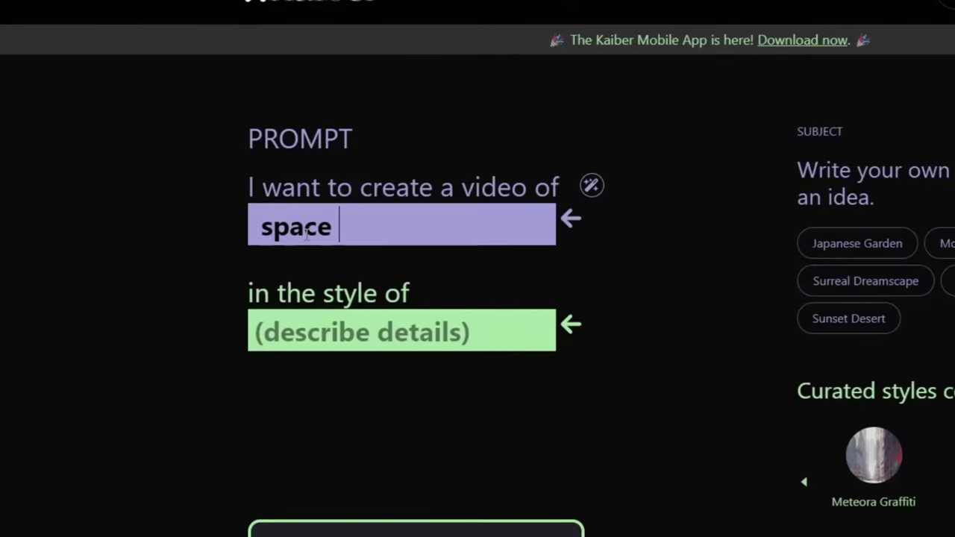
{"action": "type", "text": " style, galaxy and stars, outer space"}
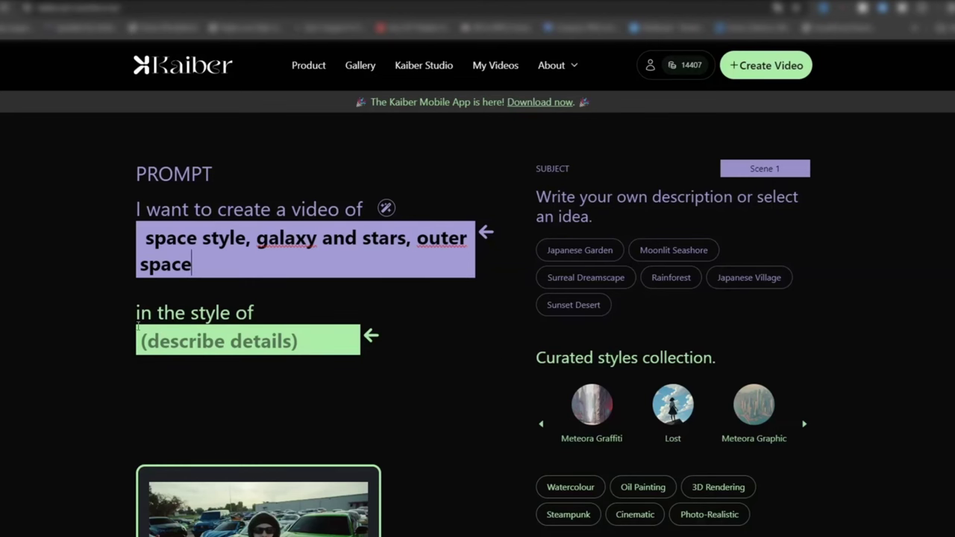
{"action": "scroll", "coordinate": [501, 187], "scroll_direction": "down", "scroll_amount": 1}
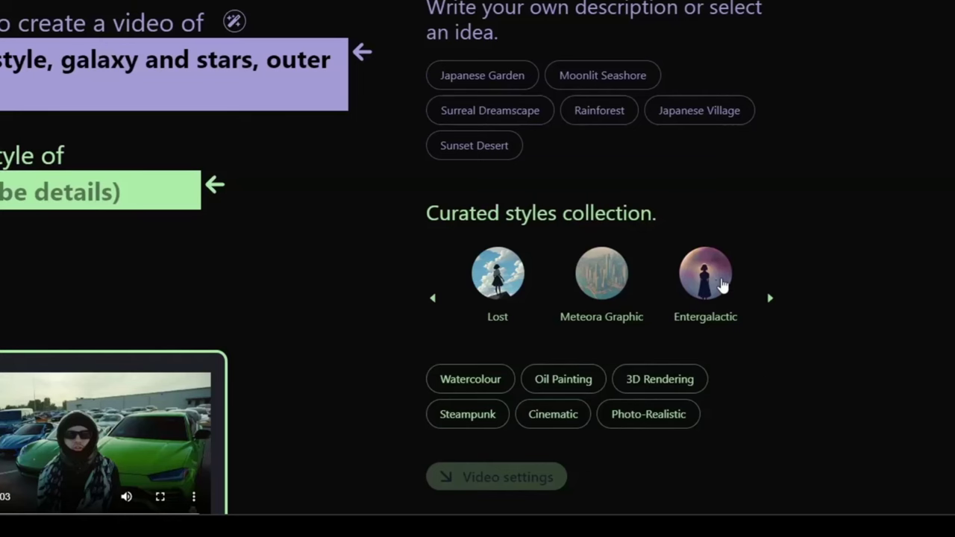
{"action": "left_click", "coordinate": [705, 276]}
{"action": "scroll", "coordinate": [514, 357], "scroll_direction": "down", "scroll_amount": 3}
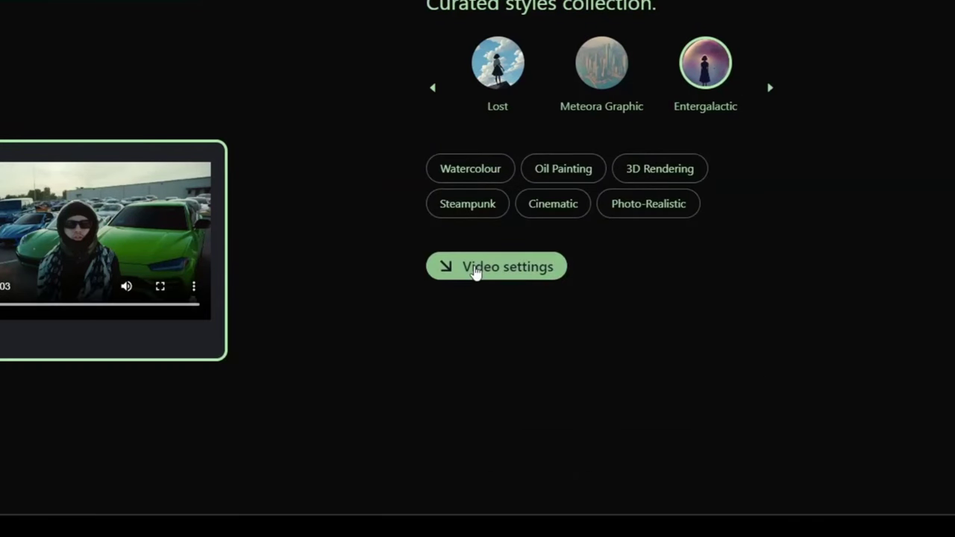
Open the video settings to reach the Scene 1 summary with its 0:04 length
{"action": "left_click", "coordinate": [476, 270]}
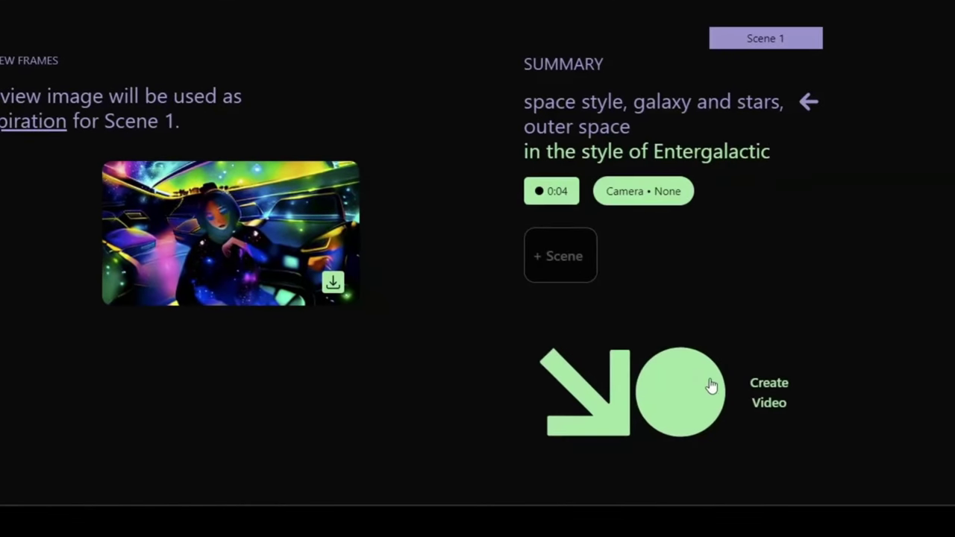
Generate and download the Entergalactic video, then place it above clip.mp4 in Comp 1
{"action": "left_click", "coordinate": [688, 386]}
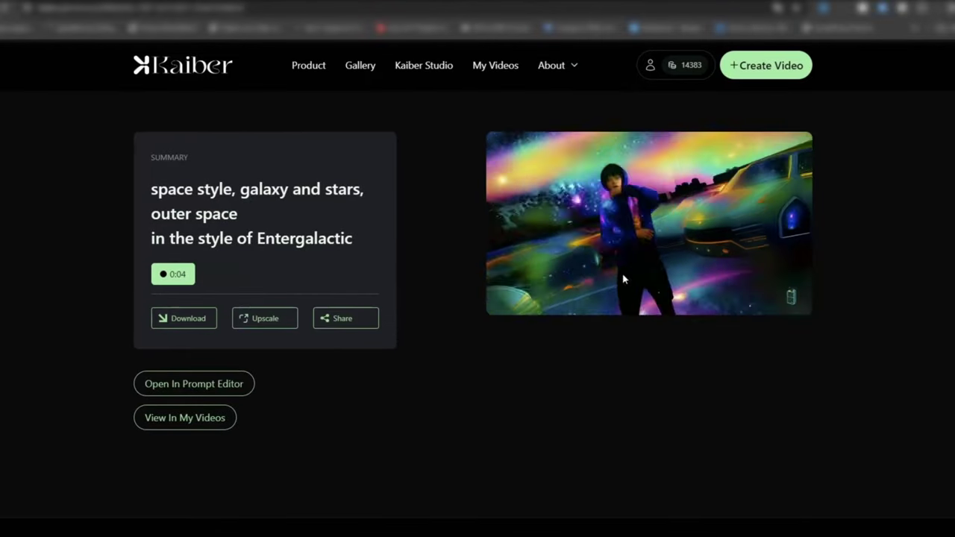
{"action": "left_click", "coordinate": [585, 239]}
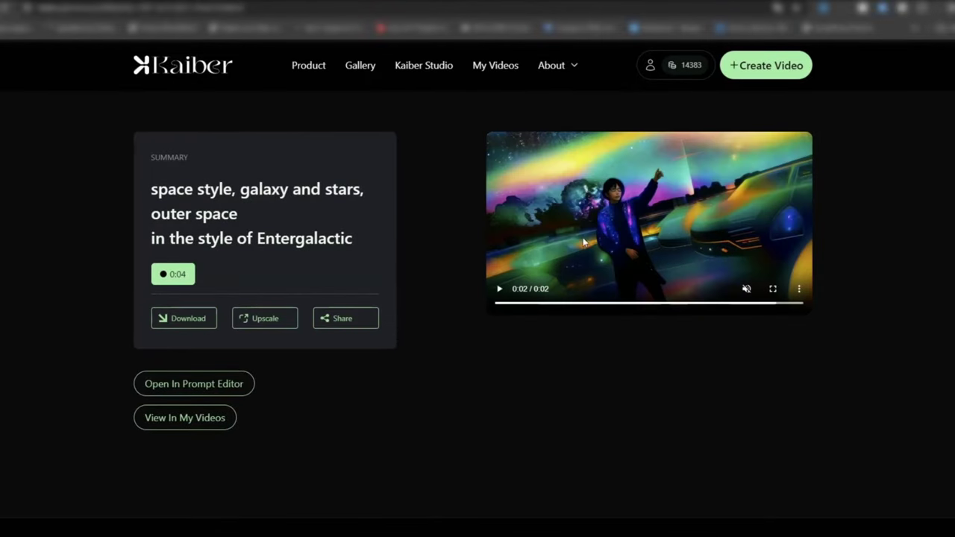
{"action": "left_click", "coordinate": [278, 321]}
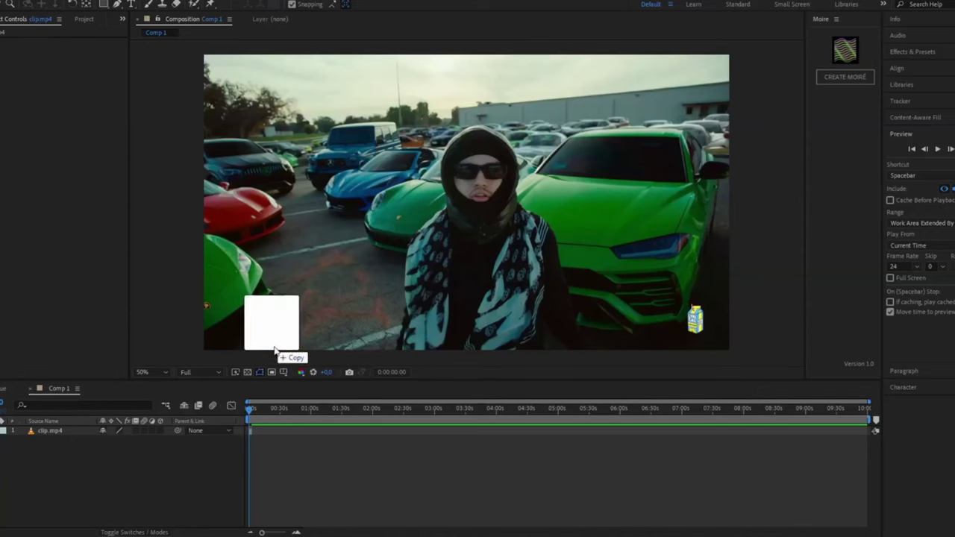
{"action": "left_click_drag", "start_coordinate": [275, 351], "coordinate": [274, 351]}
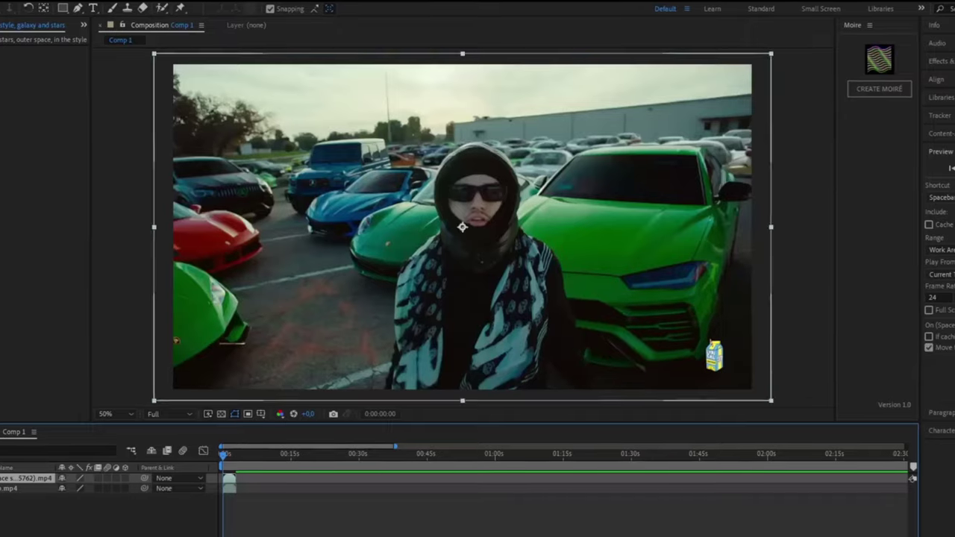
Show the Kaiber layer's 94% scale and duplicate the roto-matted clip.mp4 layer
{"action": "key", "text": "s"}
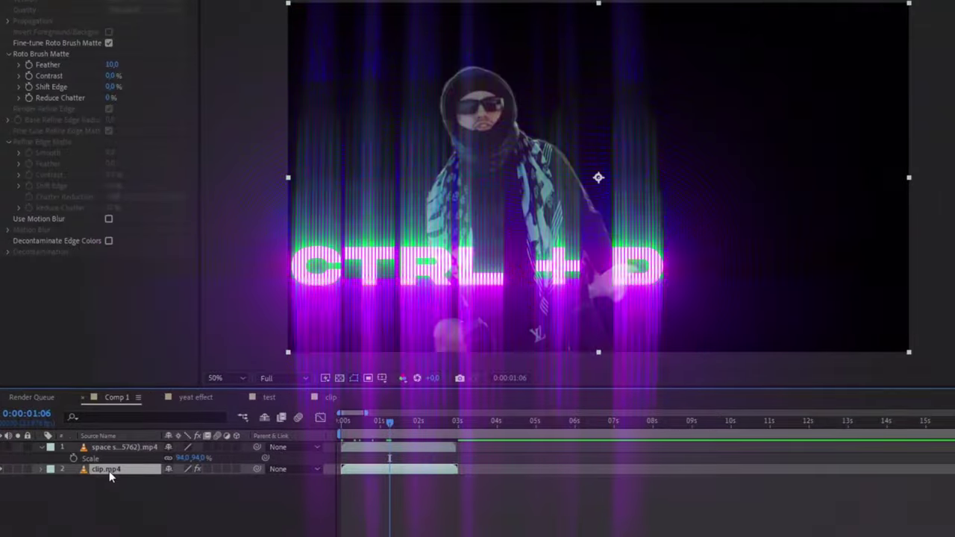
{"action": "key", "text": "ctrl+d"}
Move the clip.mp4 duplicate to the top and remove Roto Brush from the bottom copy
{"action": "left_click_drag", "start_coordinate": [109, 470], "coordinate": [121, 447]}
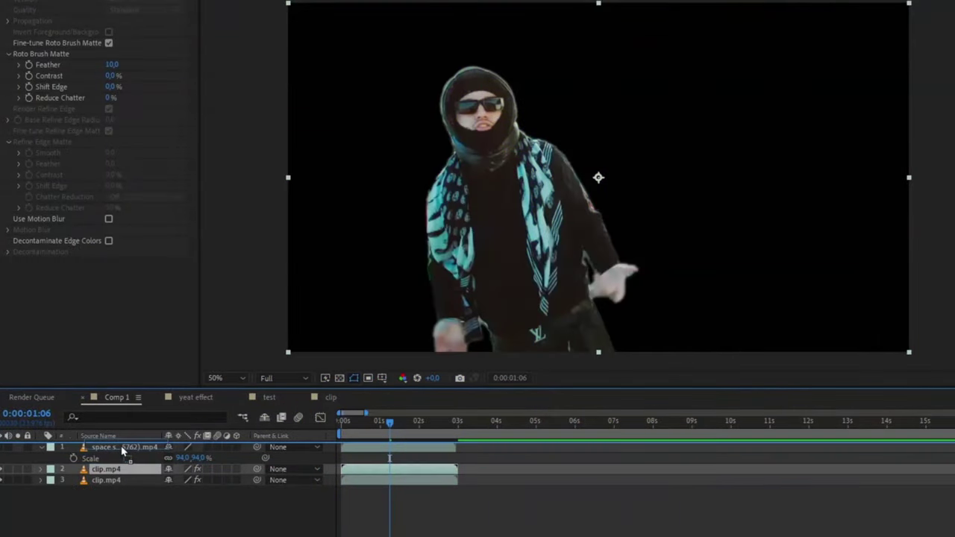
{"action": "left_click", "coordinate": [103, 482]}
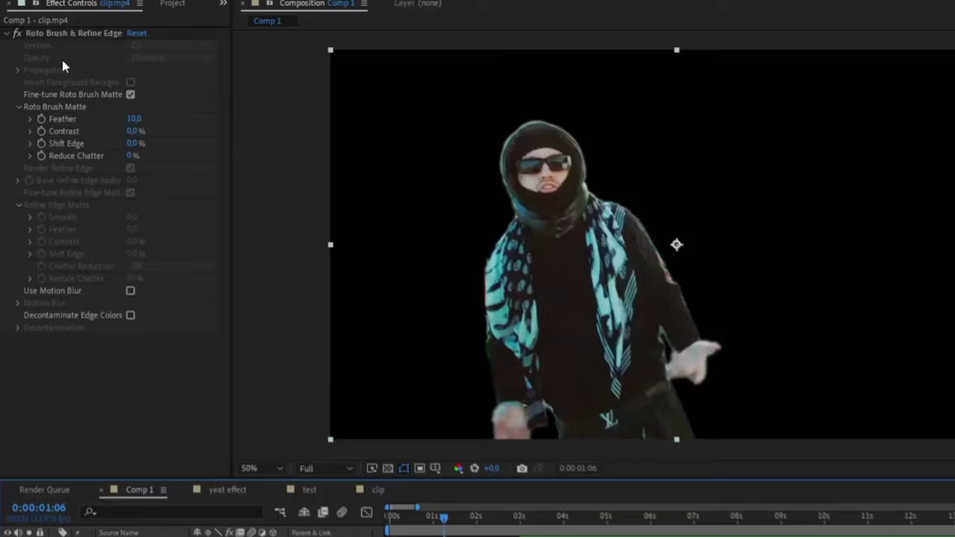
{"action": "left_click", "coordinate": [77, 36]}
{"action": "key", "text": "Delete"}
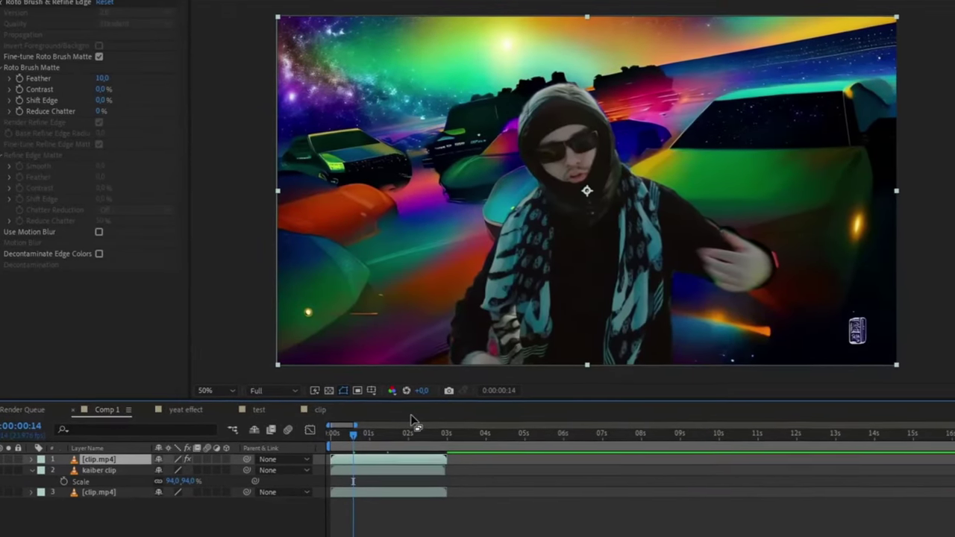
{"action": "left_click", "coordinate": [375, 434]}
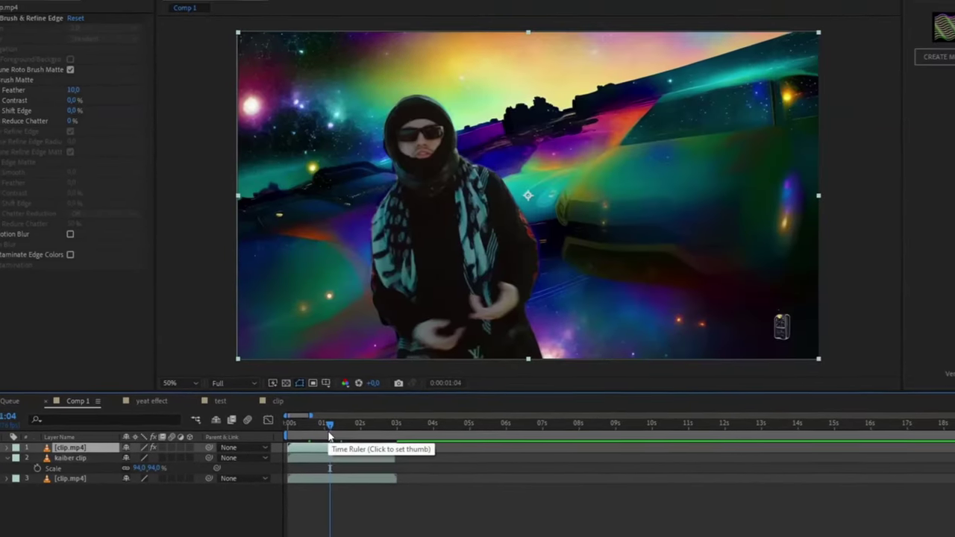
{"action": "left_click", "coordinate": [342, 458]}
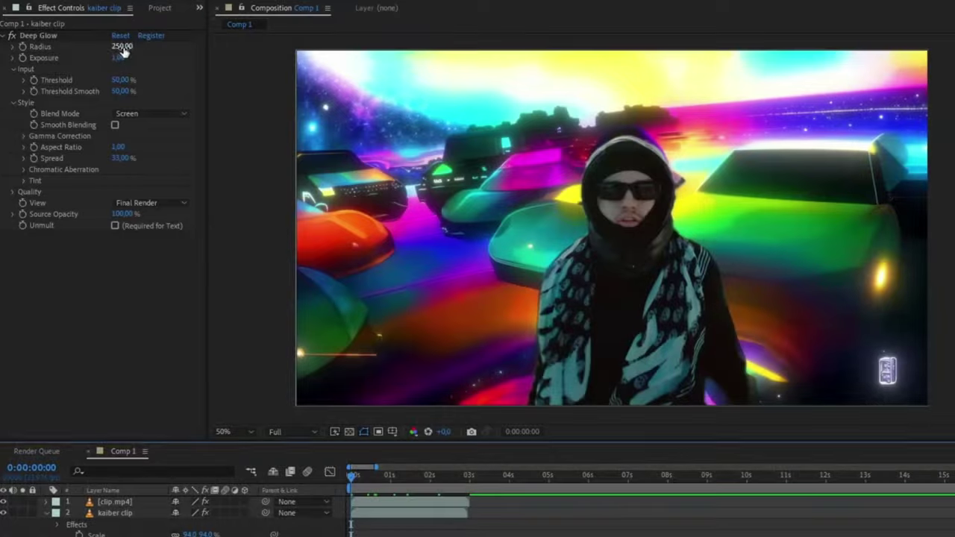
Set the Deep Glow radius to 500 and preview playback to about one second
{"action": "type", "text": "00"}
{"action": "key", "text": "Return"}
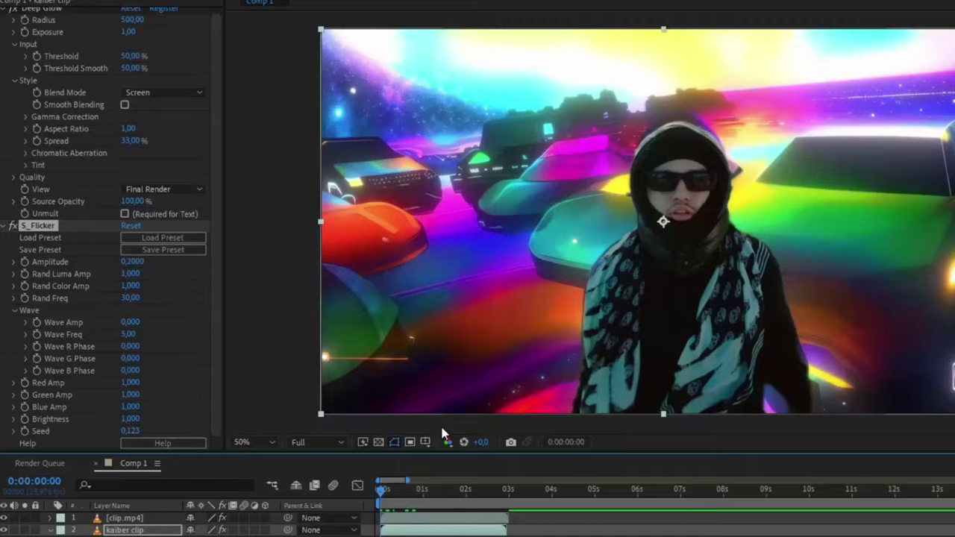
{"action": "key", "text": "space"}
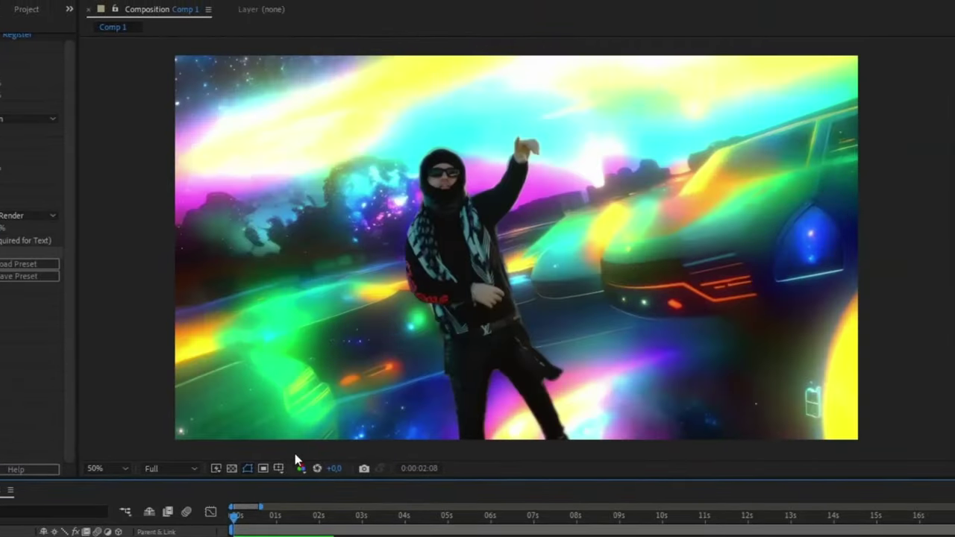
{"action": "left_click_drag", "start_coordinate": [263, 517], "coordinate": [278, 522]}
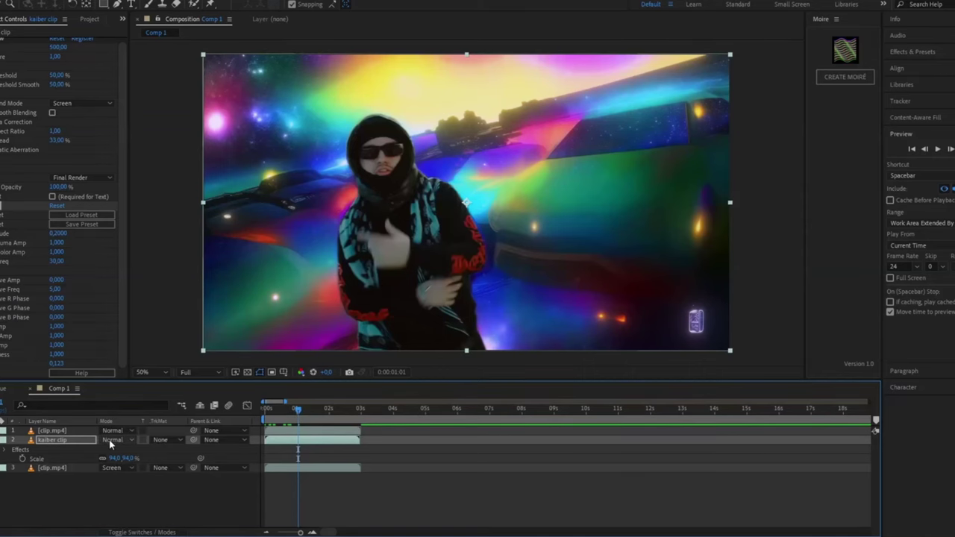
Set the kaiber clip blend mode to Screen and scrub to about 1:10 to check it
{"action": "left_click", "coordinate": [109, 440]}
{"action": "left_click", "coordinate": [134, 193]}
{"action": "left_click", "coordinate": [264, 411]}
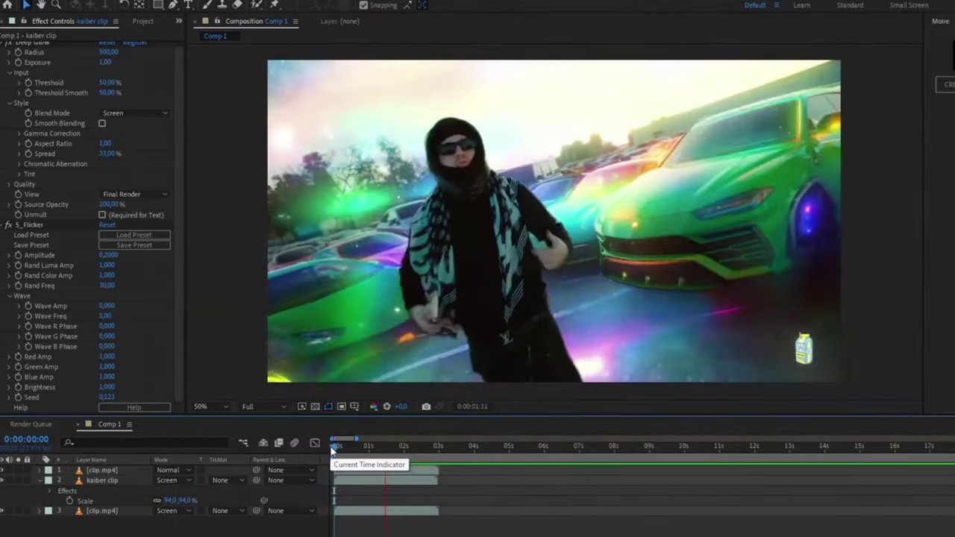
{"action": "left_click_drag", "start_coordinate": [333, 448], "coordinate": [383, 445]}
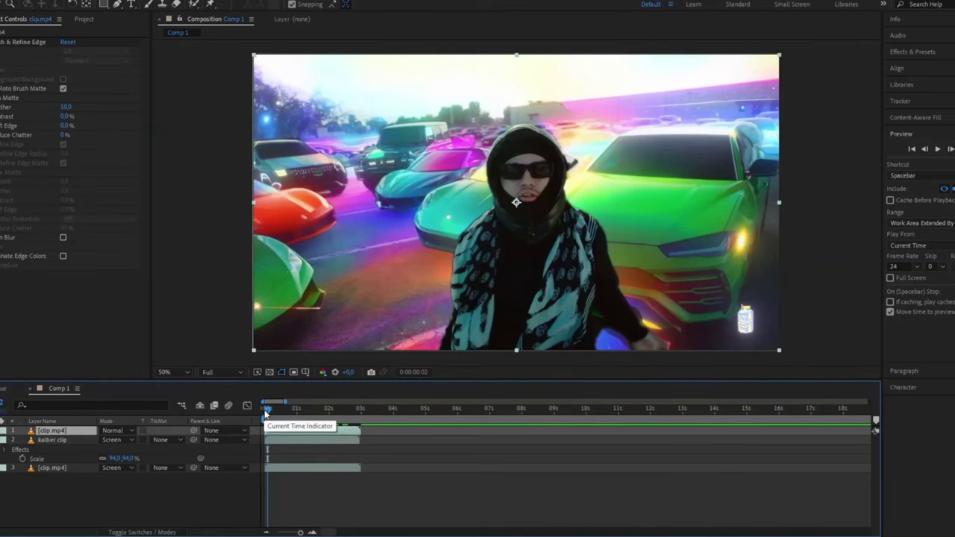
Duplicate the clip.mp4 layer and add a Glow with 30% threshold and 0.3 intensity
{"action": "key", "text": "ctrl+d"}
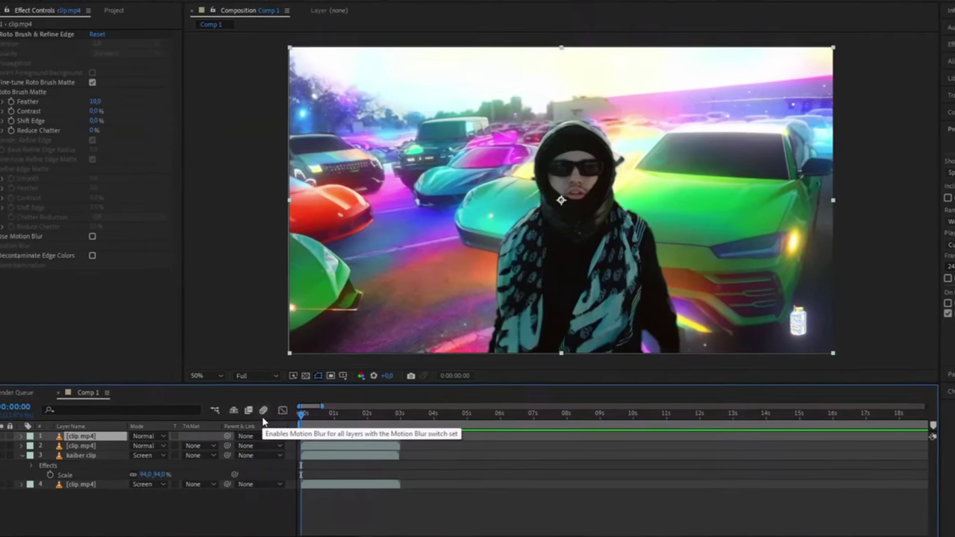
{"action": "key", "text": "ctrl+space"}
{"action": "type", "text": "gl"}
{"action": "key", "text": "Return"}
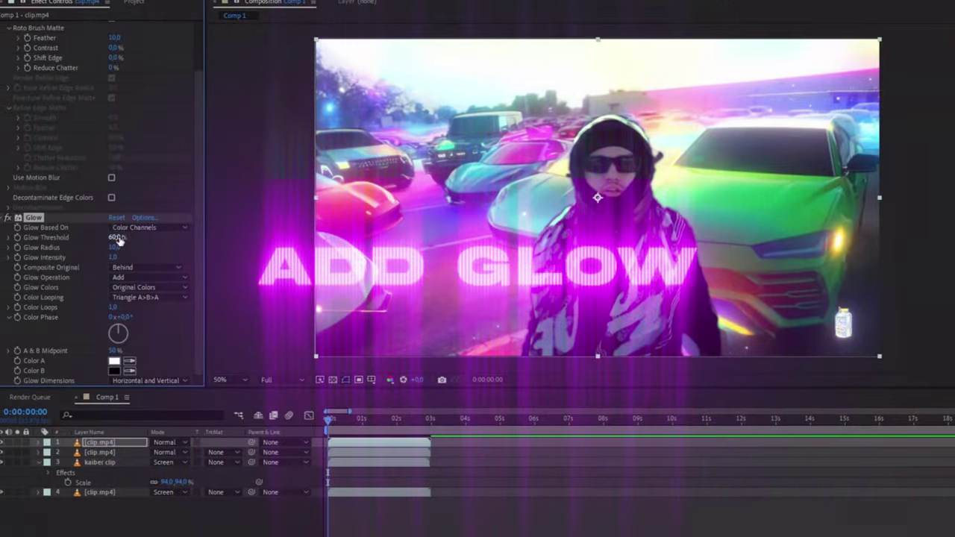
{"action": "left_click", "coordinate": [117, 237]}
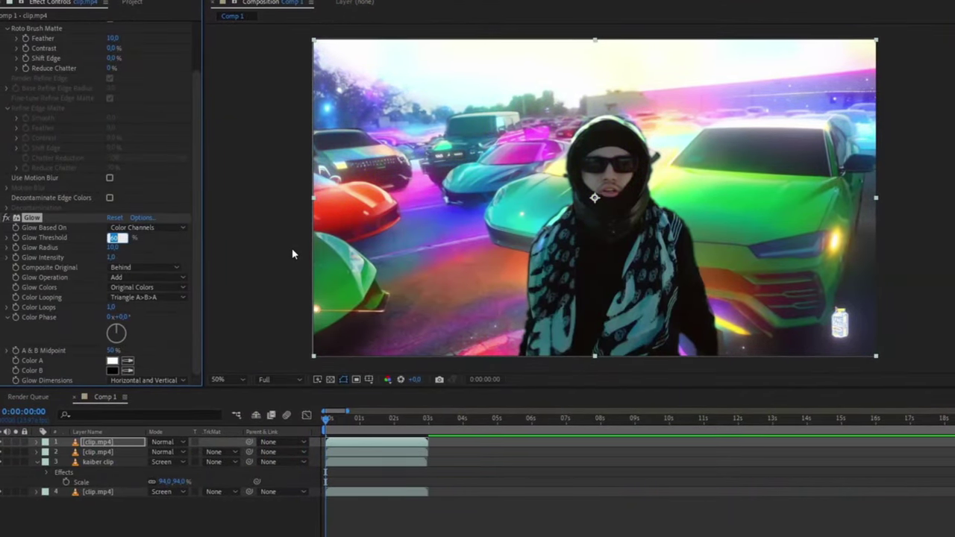
{"action": "type", "text": "30"}
{"action": "key", "text": "Return"}
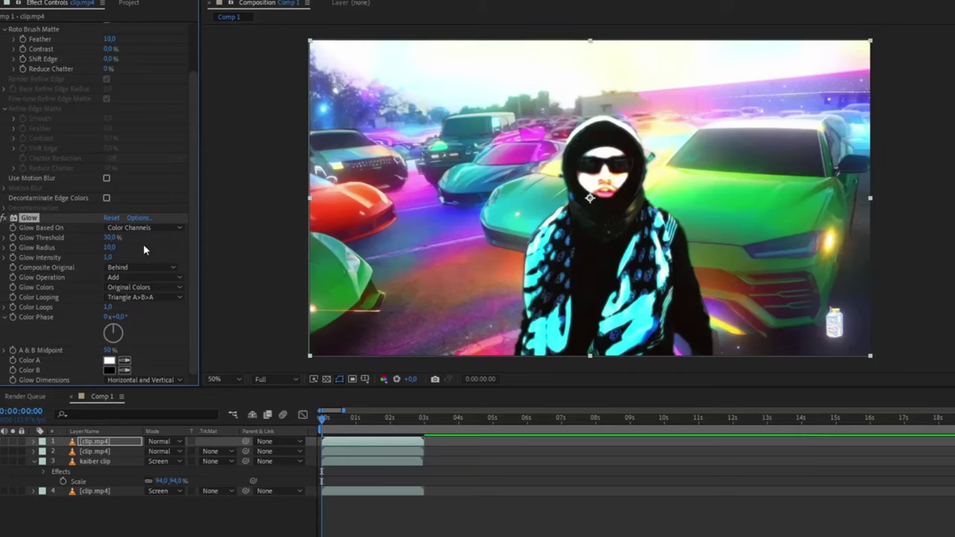
{"action": "left_click", "coordinate": [106, 257]}
{"action": "type", "text": "0,3"}
{"action": "key", "text": "Return"}
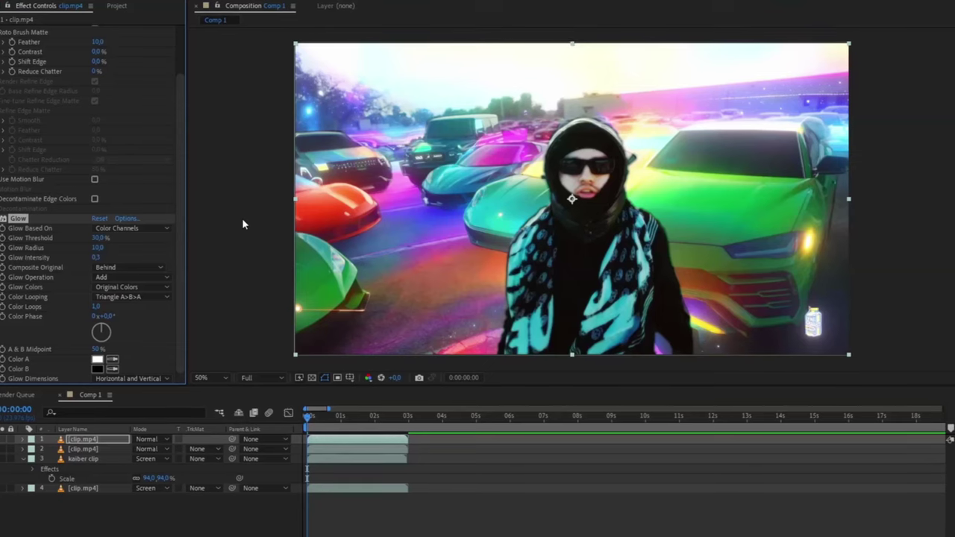
Duplicate the Glow as Glow 2 with radius 300 and intensity 0.4
{"action": "key", "text": "ctrl+d"}
{"action": "type", "text": "300"}
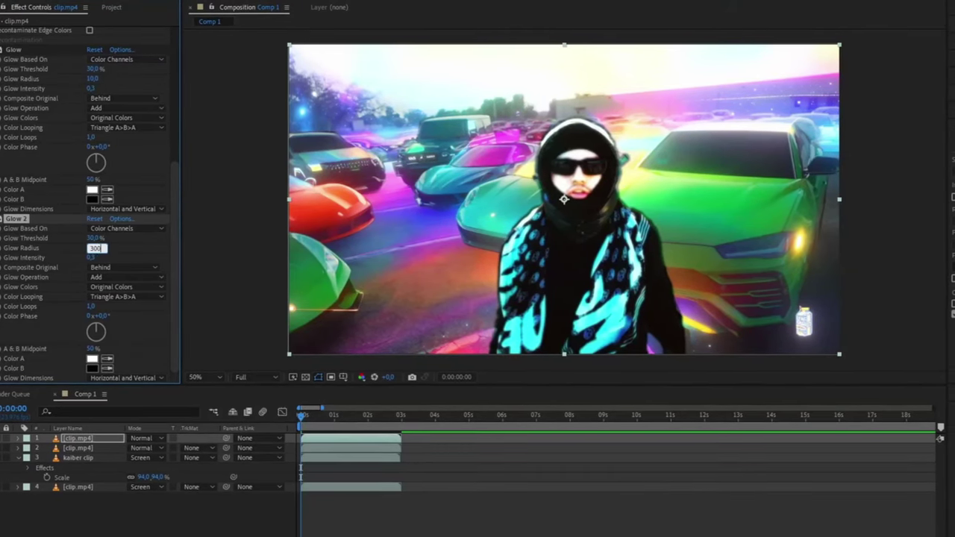
{"action": "key", "text": "Return"}
{"action": "left_click", "coordinate": [91, 257]}
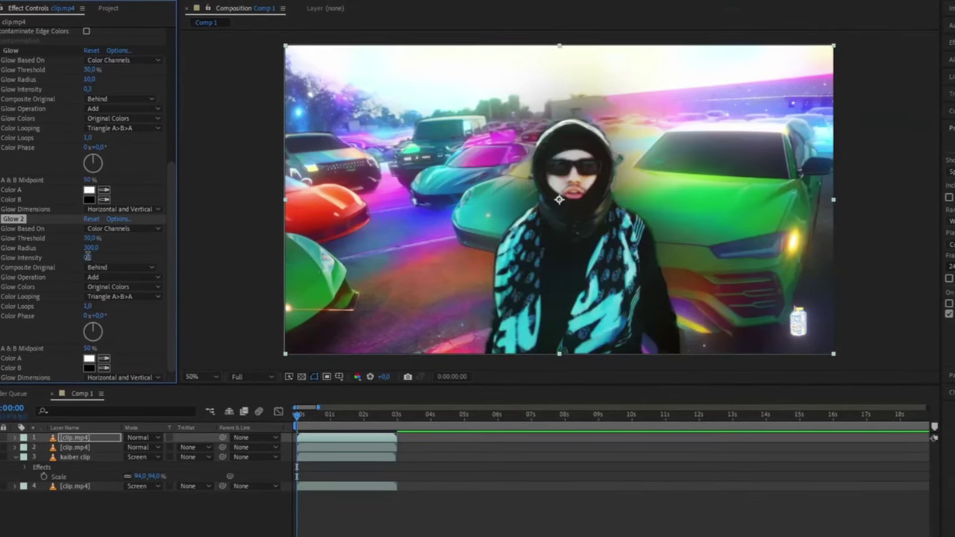
{"action": "type", "text": "6"}
{"action": "key", "text": "Return"}
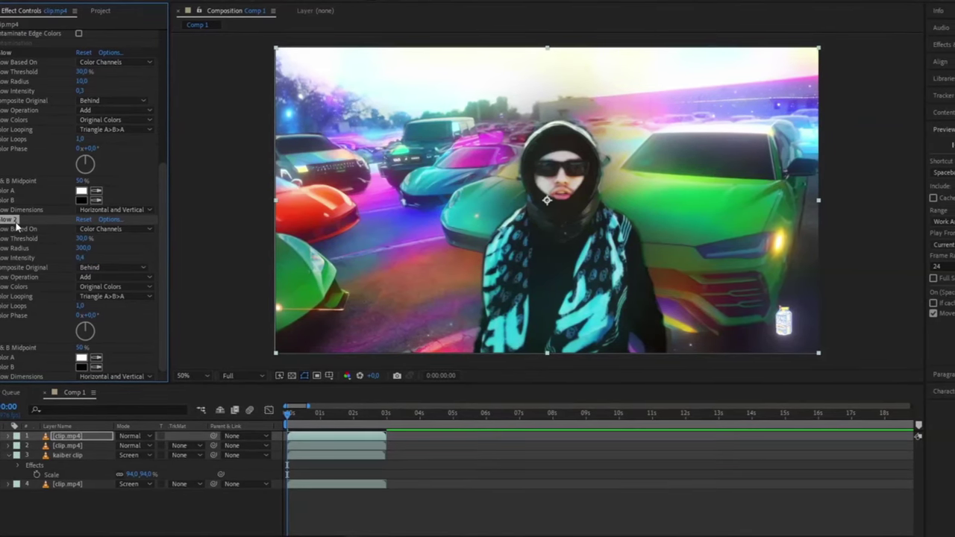
Duplicate Glow 2 as Glow 3 with radius 600 and adjust its intensity
{"action": "key", "text": "ctrl+d"}
{"action": "left_click", "coordinate": [78, 257]}
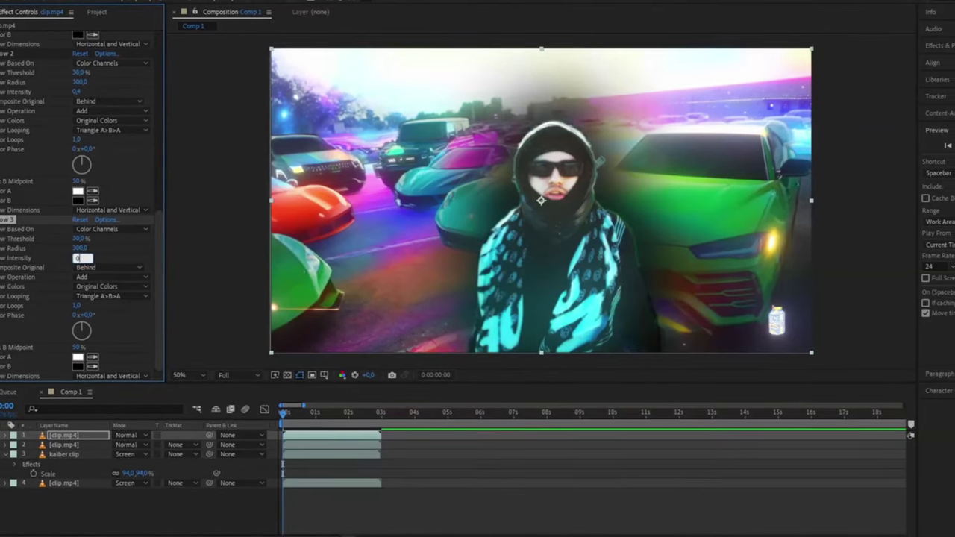
{"action": "left_click", "coordinate": [78, 249]}
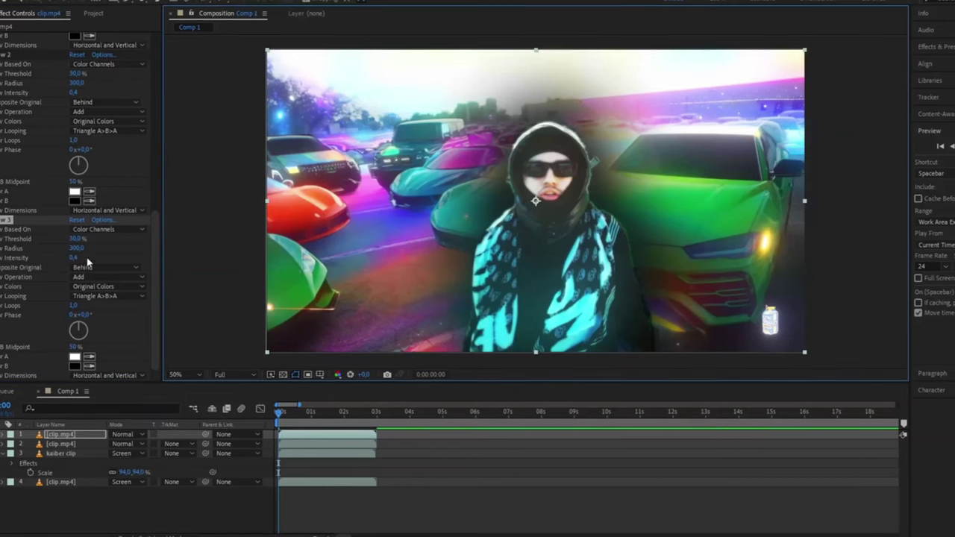
{"action": "type", "text": "600"}
{"action": "key", "text": "Return"}
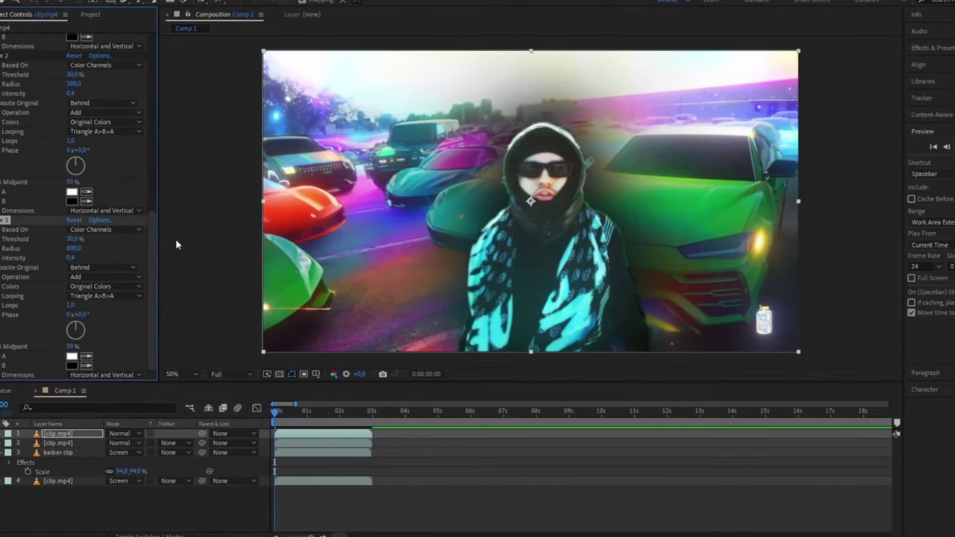
{"action": "left_click", "coordinate": [72, 258]}
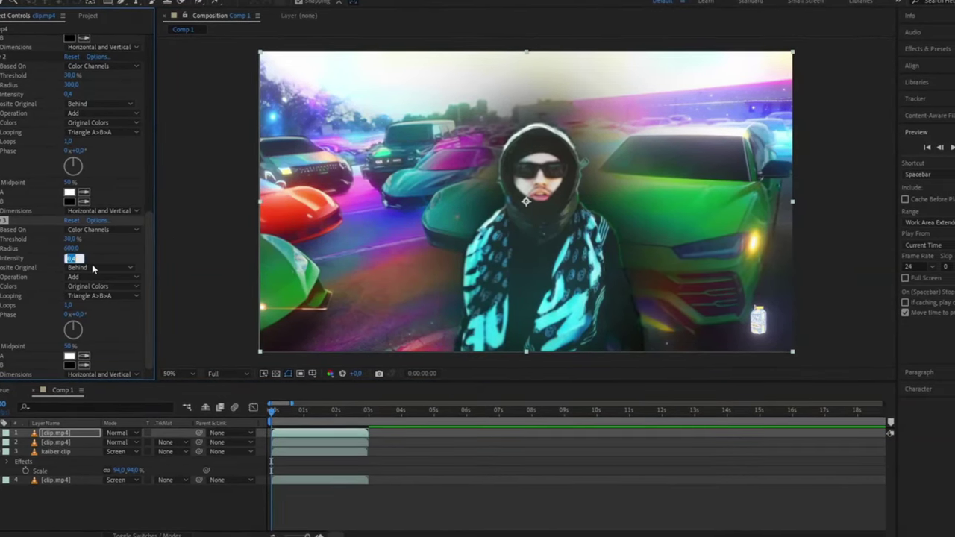